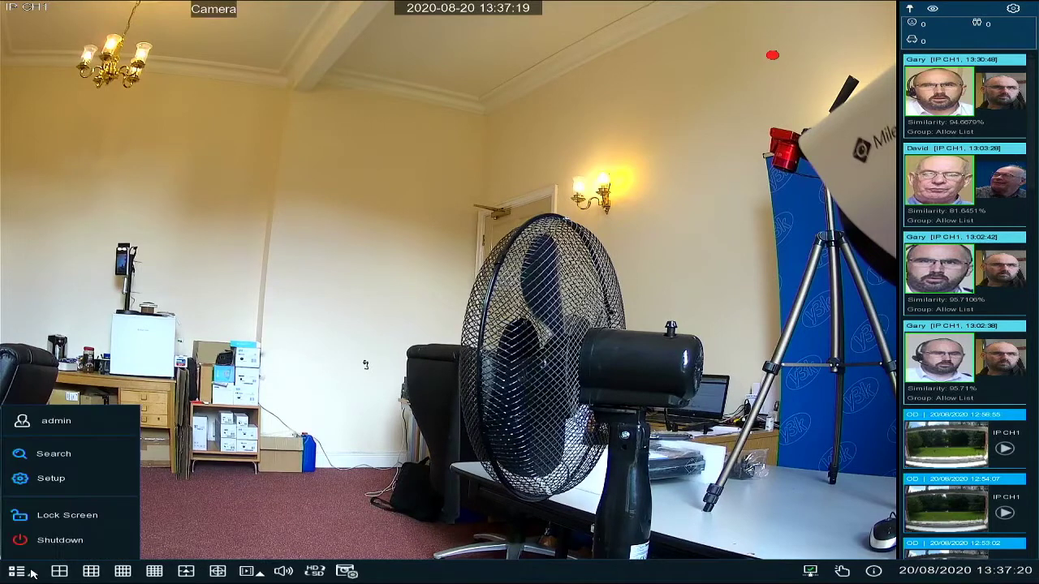
- Open the face detection settings for IP CH1 in the AI setup
{"action": "left_click", "coordinate": [50, 479]}
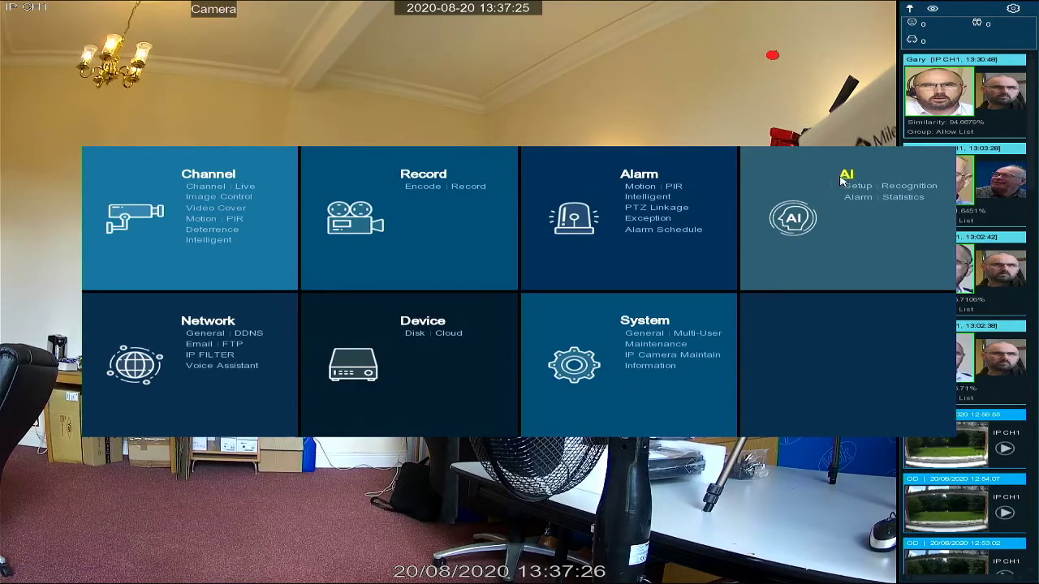
{"action": "left_click", "coordinate": [849, 182]}
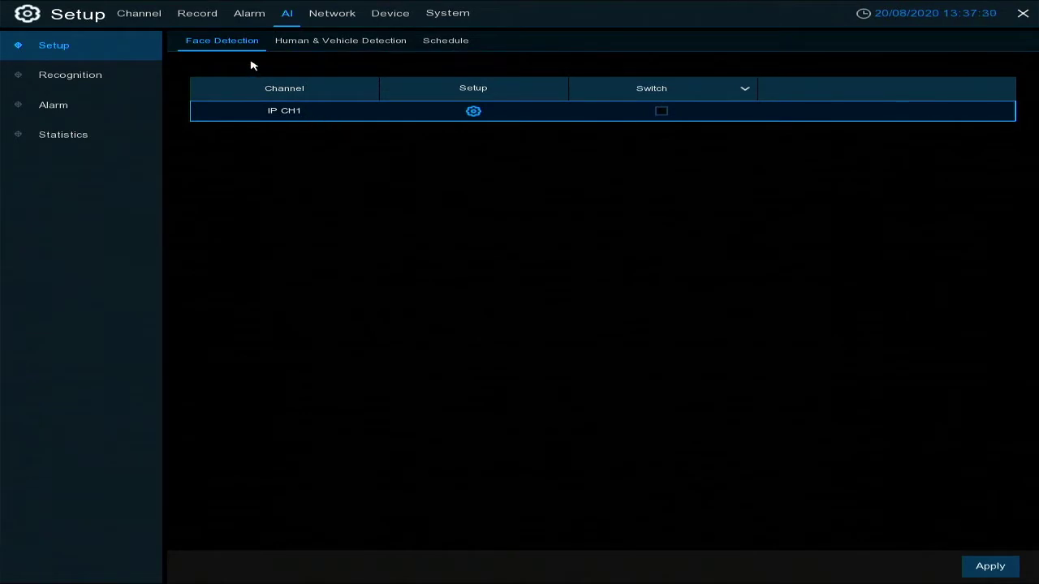
{"action": "left_click", "coordinate": [473, 112]}
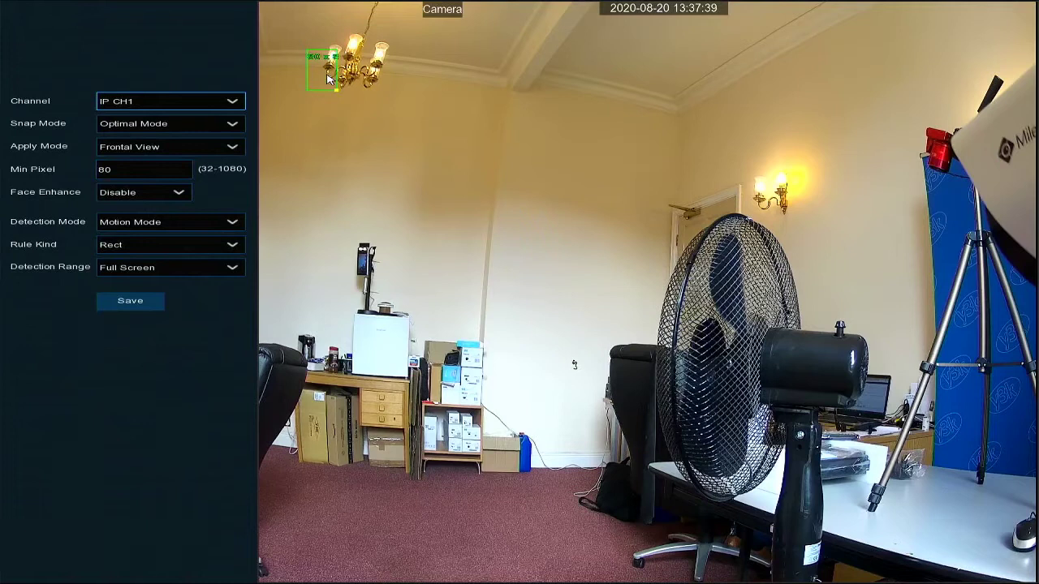
- Move the face size box down onto the plain wall and set the minimum pixel size to 32
{"action": "left_click_drag", "start_coordinate": [334, 81], "coordinate": [320, 217]}
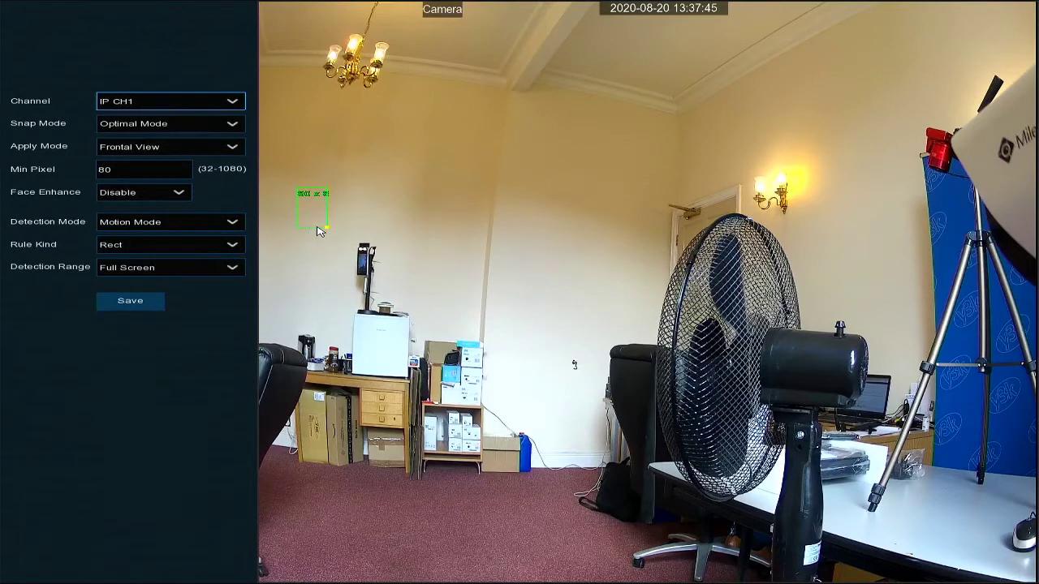
{"action": "left_click", "coordinate": [132, 177]}
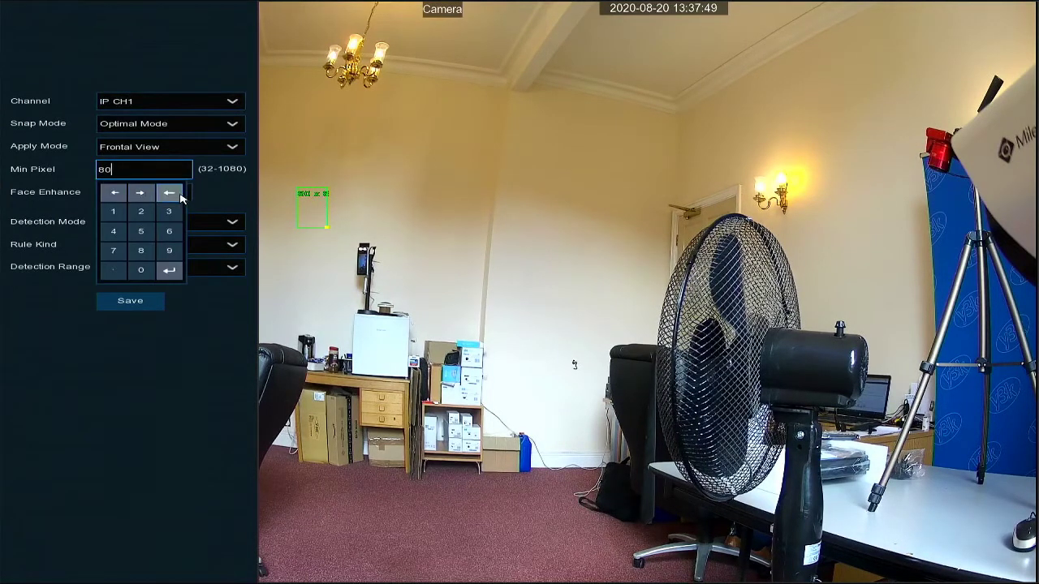
{"action": "left_click", "coordinate": [180, 197]}
{"action": "left_click", "coordinate": [180, 197]}
{"action": "left_click", "coordinate": [176, 211]}
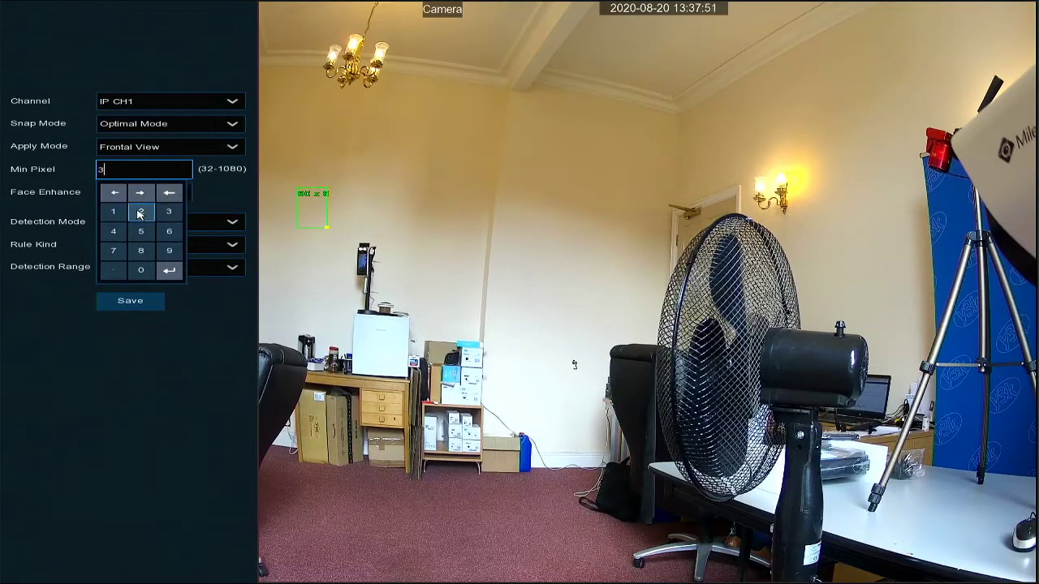
{"action": "left_click", "coordinate": [139, 213]}
{"action": "left_click", "coordinate": [171, 273]}
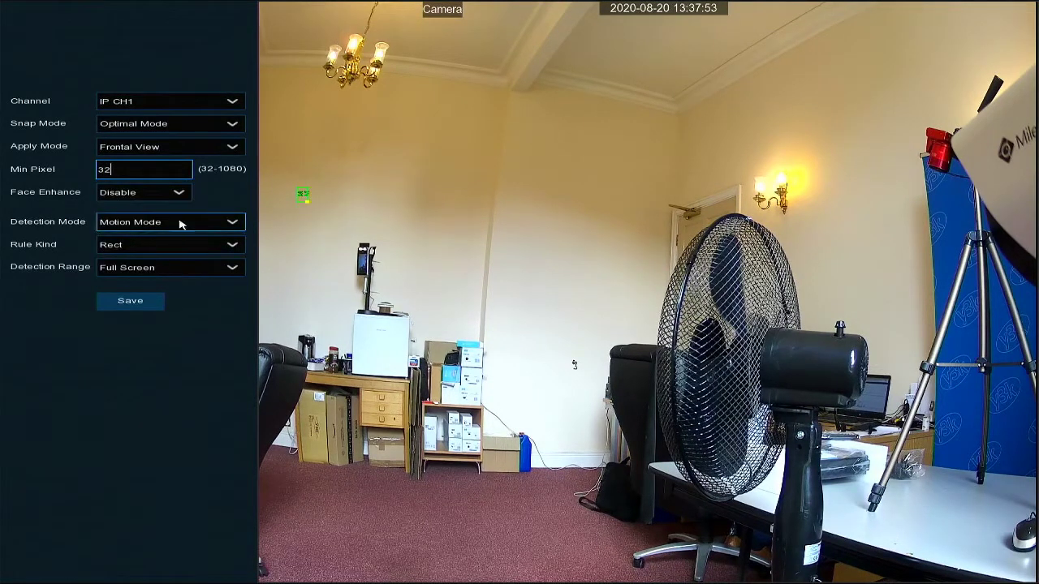
- Set the minimum pixel size to 1080 and move the enlarged face size box up across the middle of the picture
{"action": "left_click", "coordinate": [137, 171]}
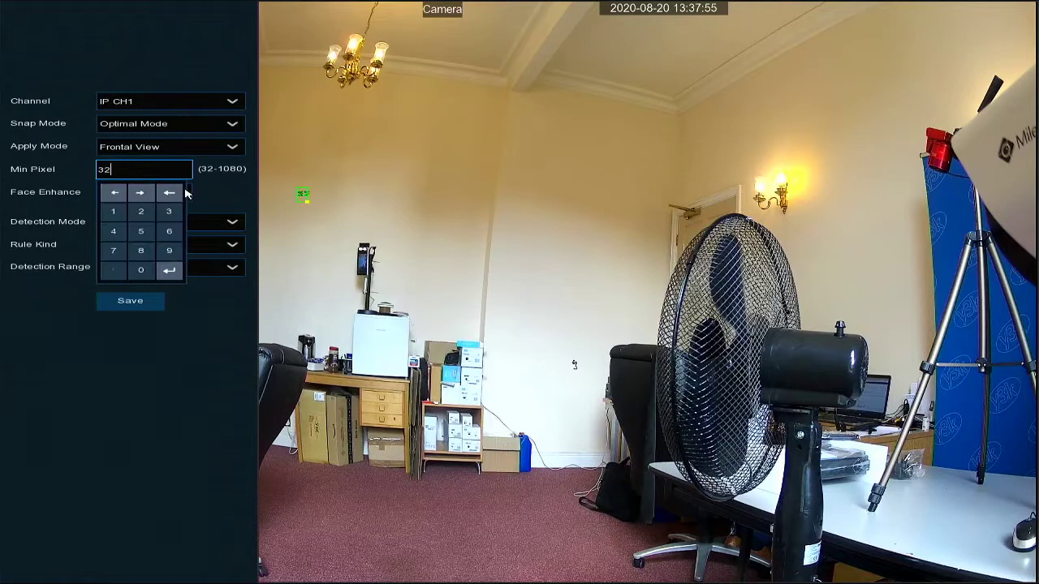
{"action": "left_click", "coordinate": [173, 195]}
{"action": "left_click", "coordinate": [174, 195]}
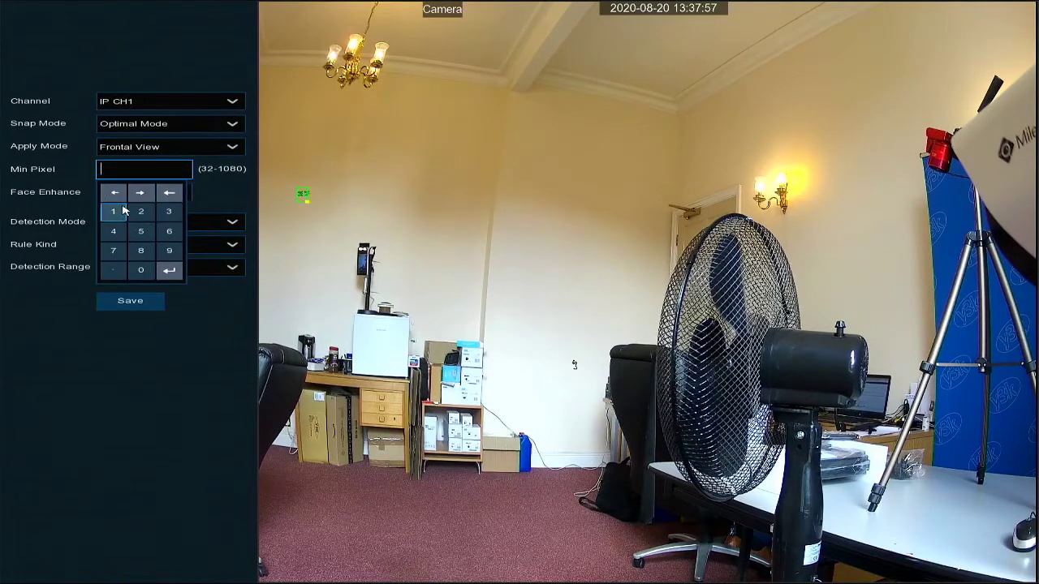
{"action": "left_click", "coordinate": [123, 210]}
{"action": "left_click", "coordinate": [138, 250]}
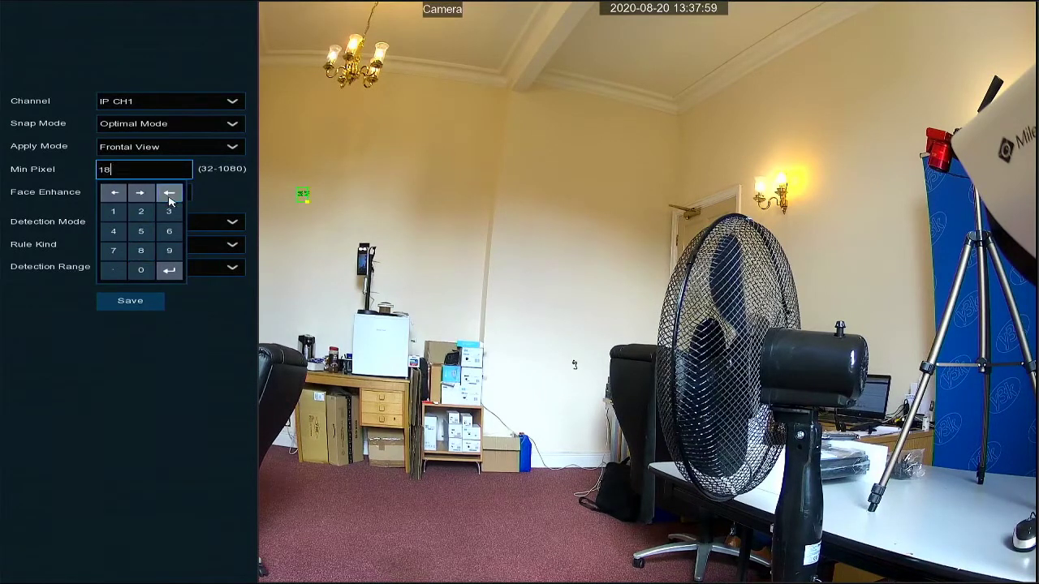
{"action": "left_click", "coordinate": [169, 195]}
{"action": "left_click", "coordinate": [140, 270]}
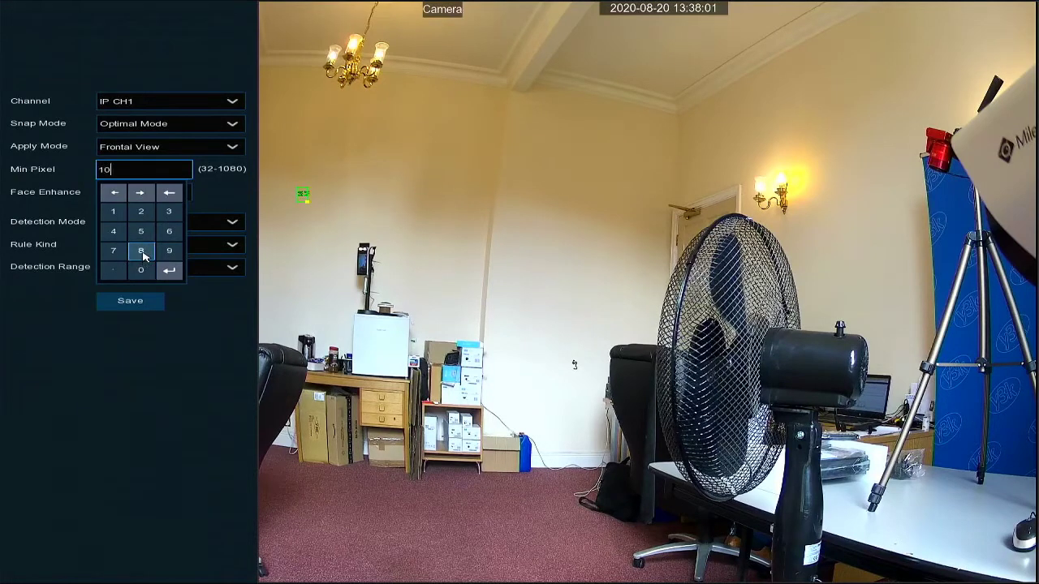
{"action": "left_click", "coordinate": [141, 252]}
{"action": "left_click", "coordinate": [140, 271]}
{"action": "left_click", "coordinate": [169, 271]}
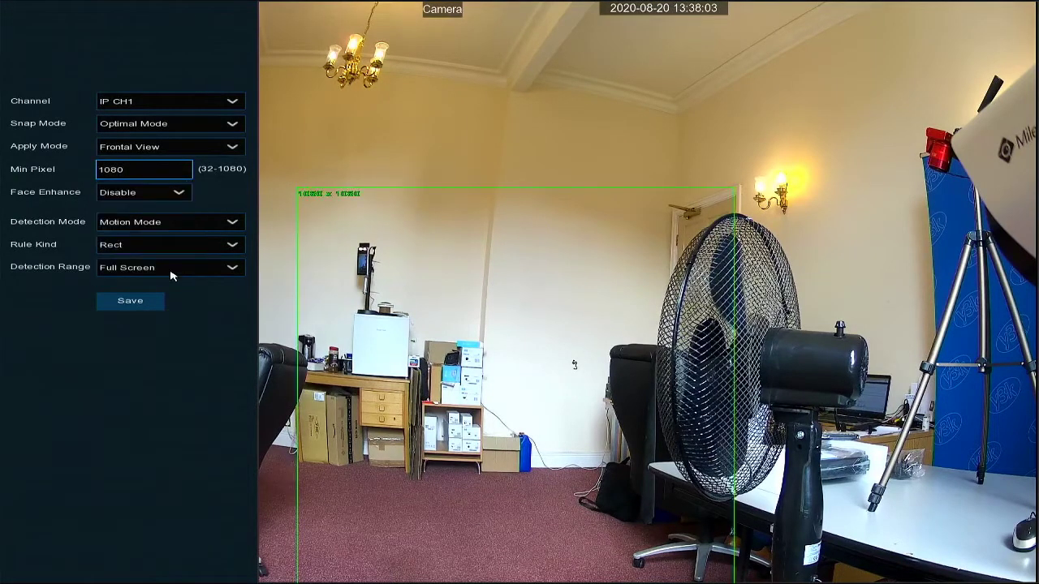
{"action": "left_click_drag", "start_coordinate": [543, 279], "coordinate": [617, 119]}
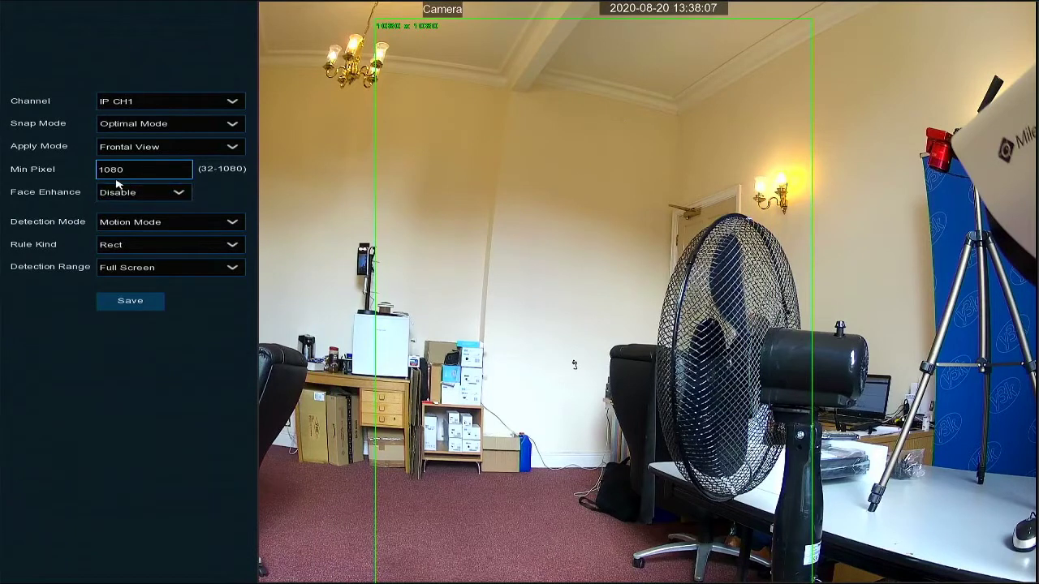
- Set the minimum pixel size for face detection to 80
{"action": "left_click", "coordinate": [143, 172]}
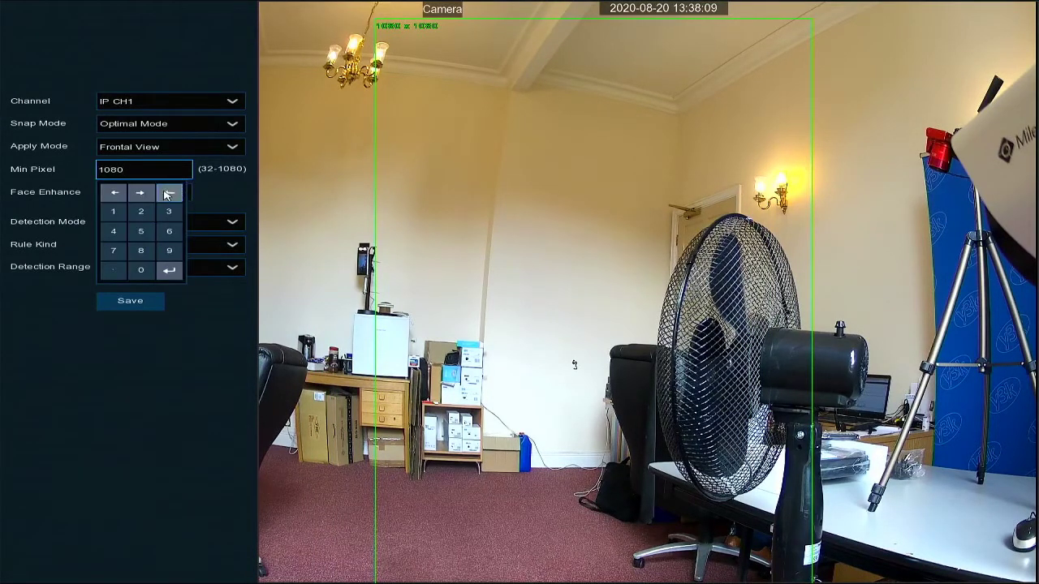
{"action": "left_click", "coordinate": [167, 194]}
{"action": "left_click", "coordinate": [167, 194]}
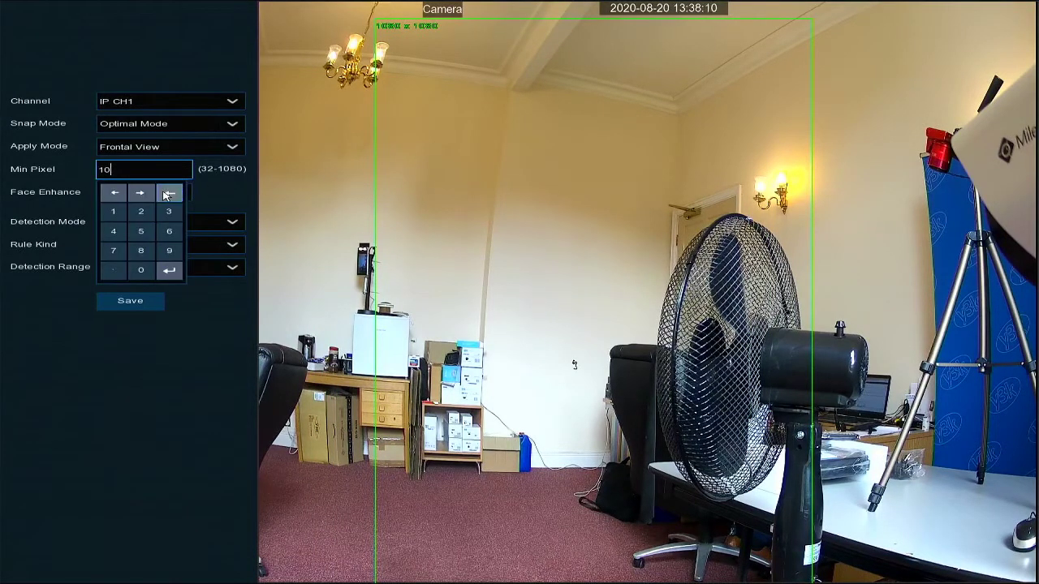
{"action": "left_click", "coordinate": [143, 252]}
{"action": "left_click", "coordinate": [143, 271]}
{"action": "left_click", "coordinate": [168, 272]}
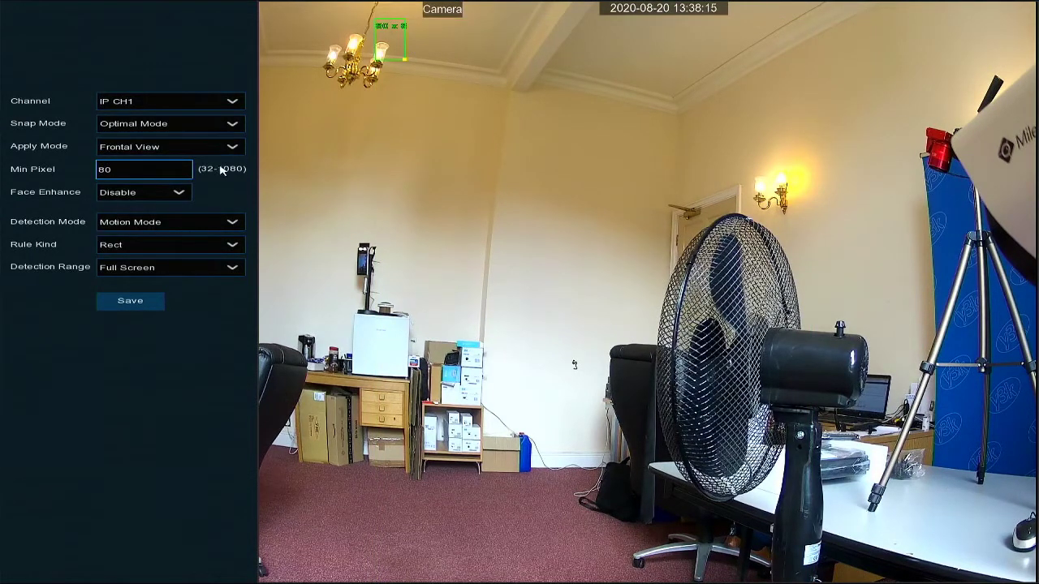
- Check the Face Enhance options, leaving it disabled, and choose Motion Mode as the detection mode
{"action": "left_click", "coordinate": [161, 198]}
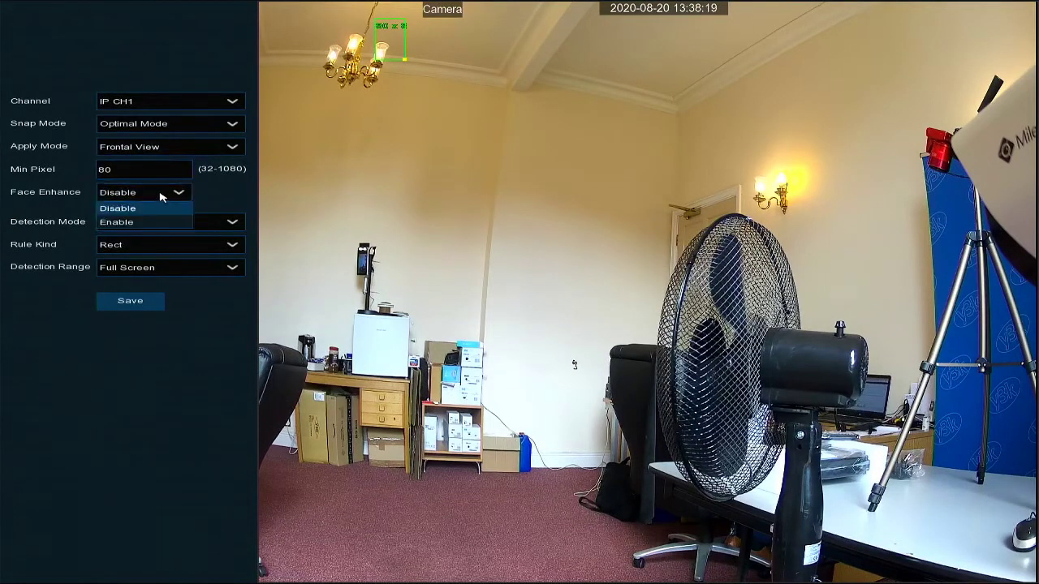
{"action": "left_click", "coordinate": [161, 198]}
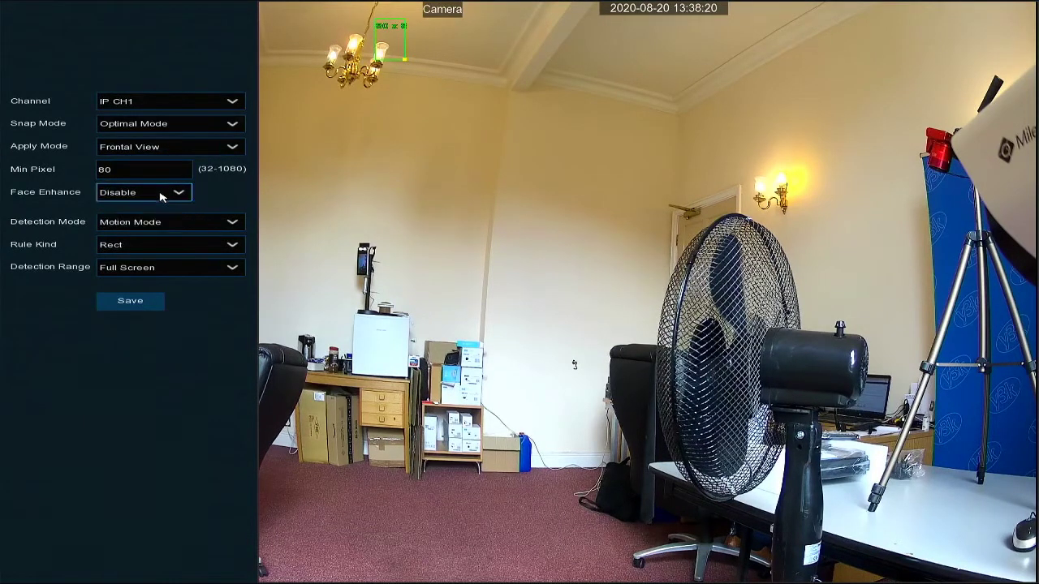
{"action": "left_click", "coordinate": [205, 228]}
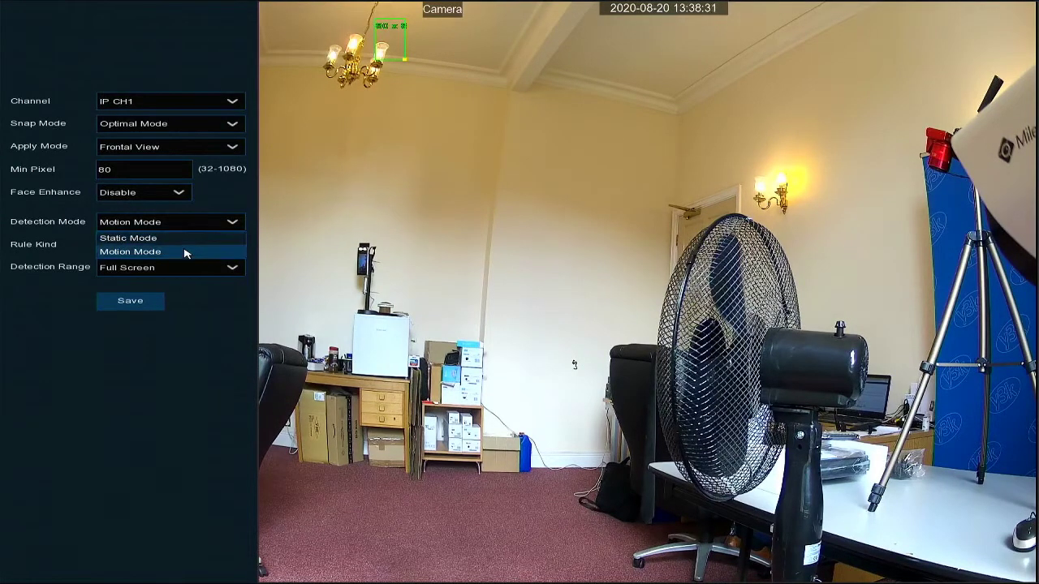
{"action": "left_click", "coordinate": [182, 254]}
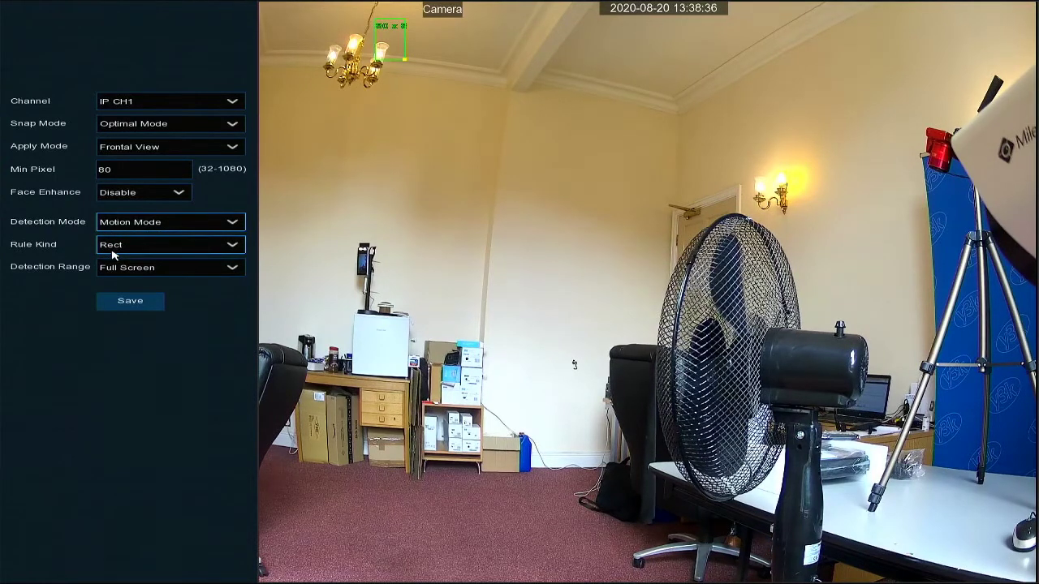
- Set the rule kind to Line, raise the line's end near the desk until it is almost horizontal, and view the rule type directions
{"action": "left_click", "coordinate": [156, 247]}
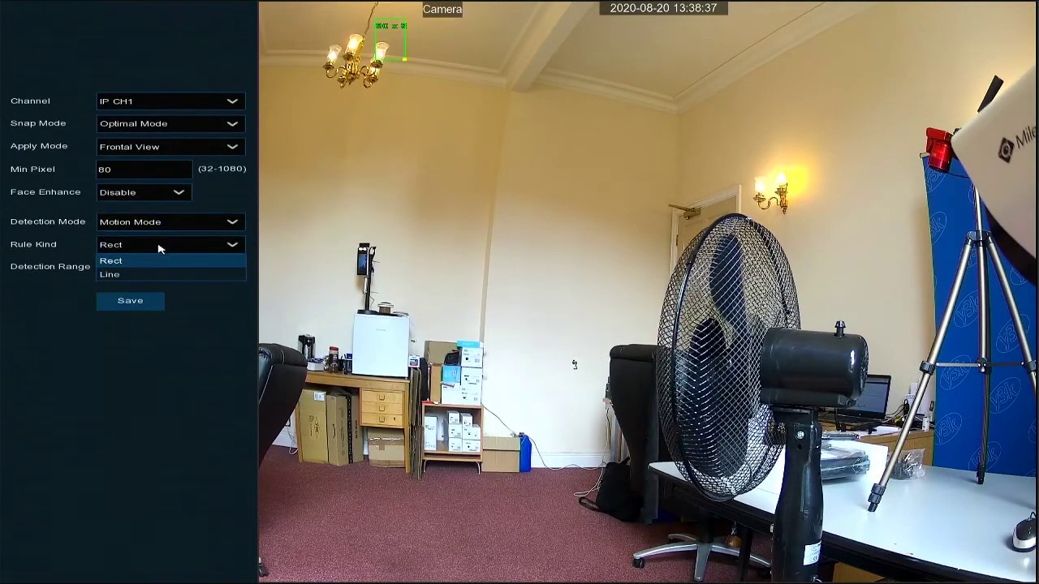
{"action": "left_click", "coordinate": [158, 276]}
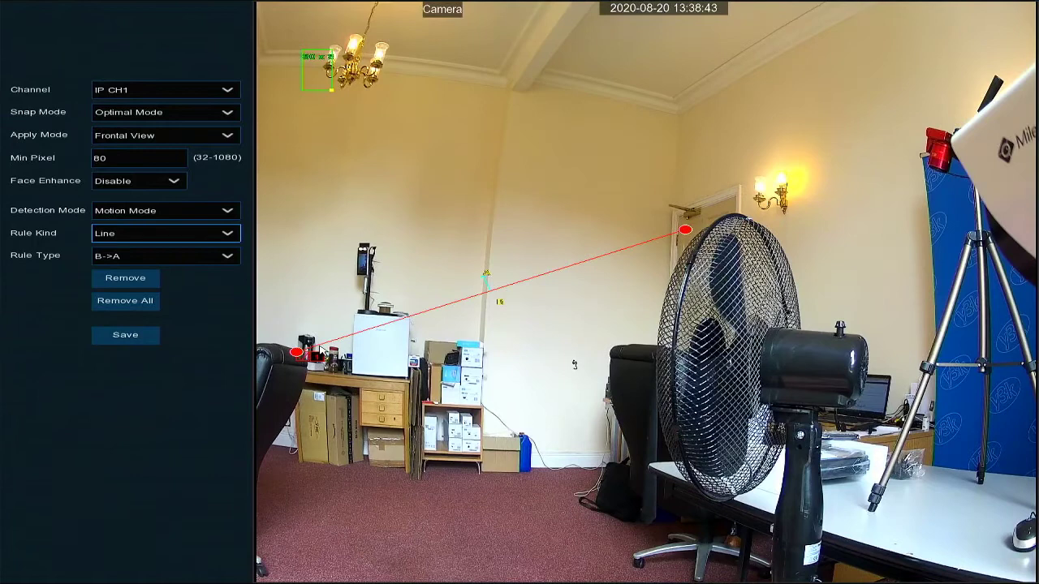
{"action": "left_click_drag", "start_coordinate": [303, 355], "coordinate": [281, 249]}
{"action": "left_click", "coordinate": [192, 260]}
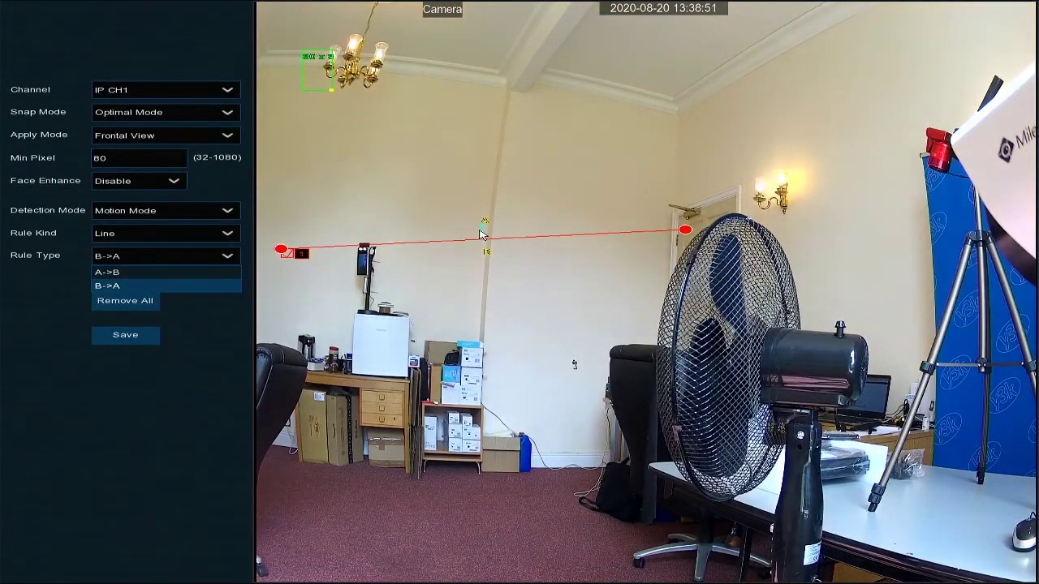
- Set the rule kind to Rect and the detection range to Customize
{"action": "left_click", "coordinate": [178, 235]}
{"action": "left_click", "coordinate": [178, 235]}
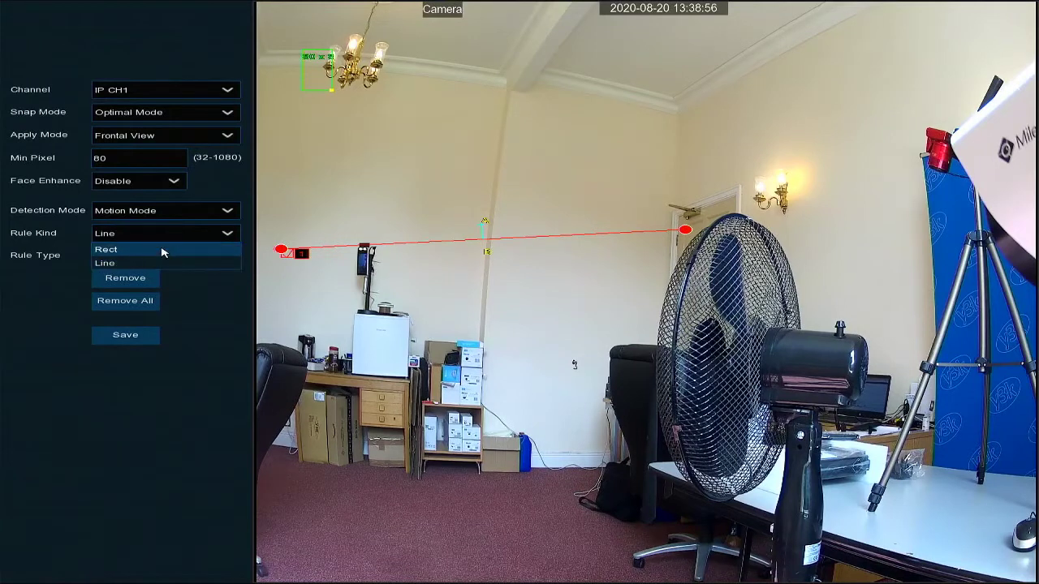
{"action": "left_click", "coordinate": [163, 249]}
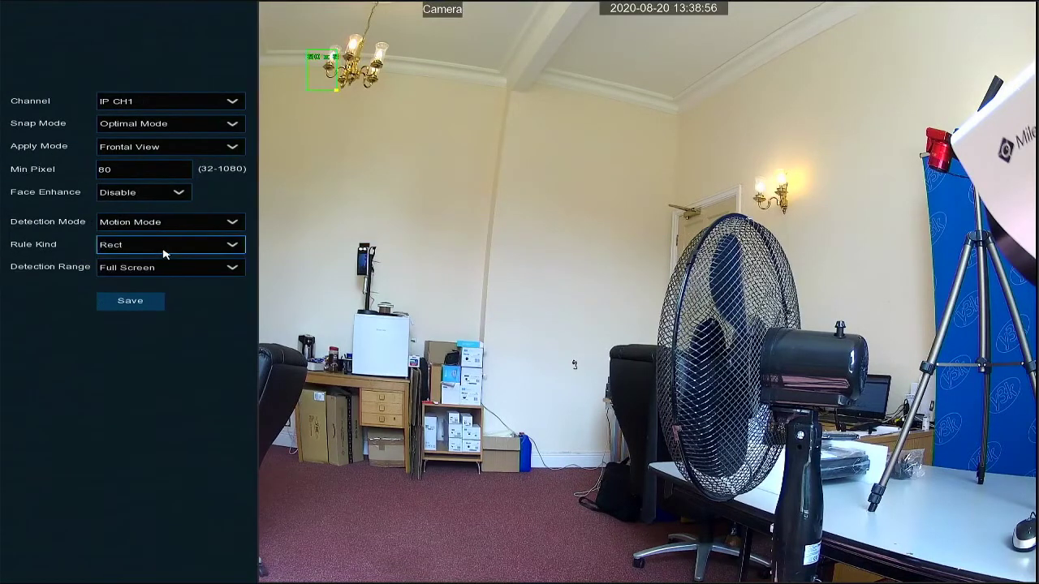
{"action": "left_click", "coordinate": [203, 271]}
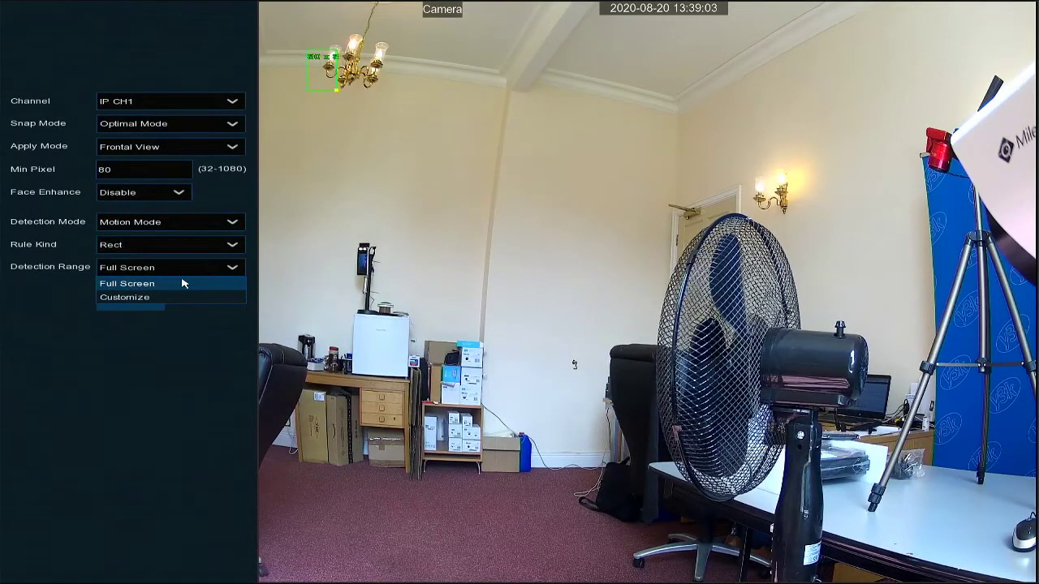
{"action": "left_click", "coordinate": [165, 302]}
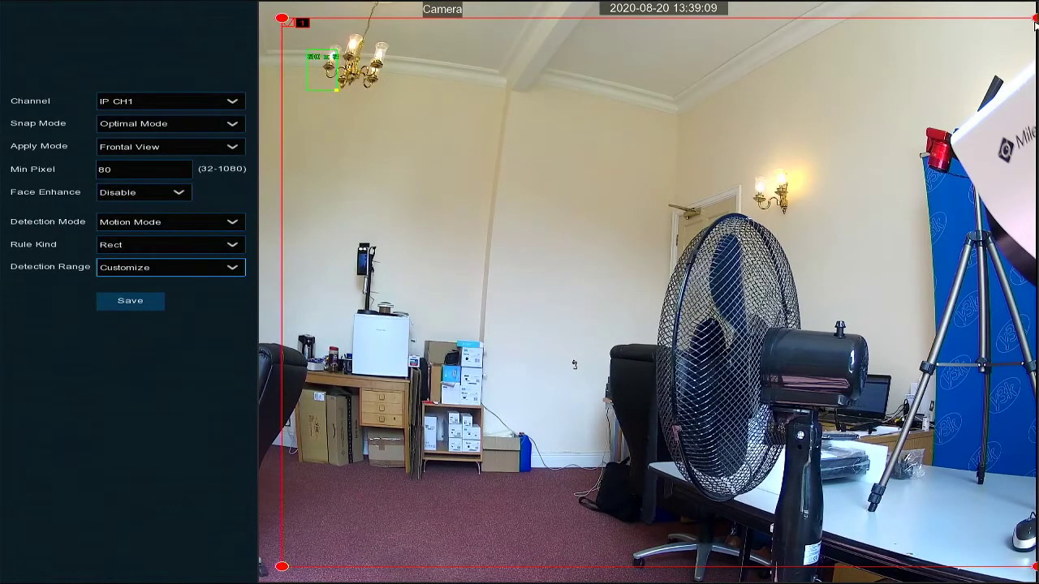
- Reshape the detection area to cover the desk and wall beside the fan, save the parameters and leave the channel's settings
{"action": "left_click_drag", "start_coordinate": [1035, 23], "coordinate": [619, 179]}
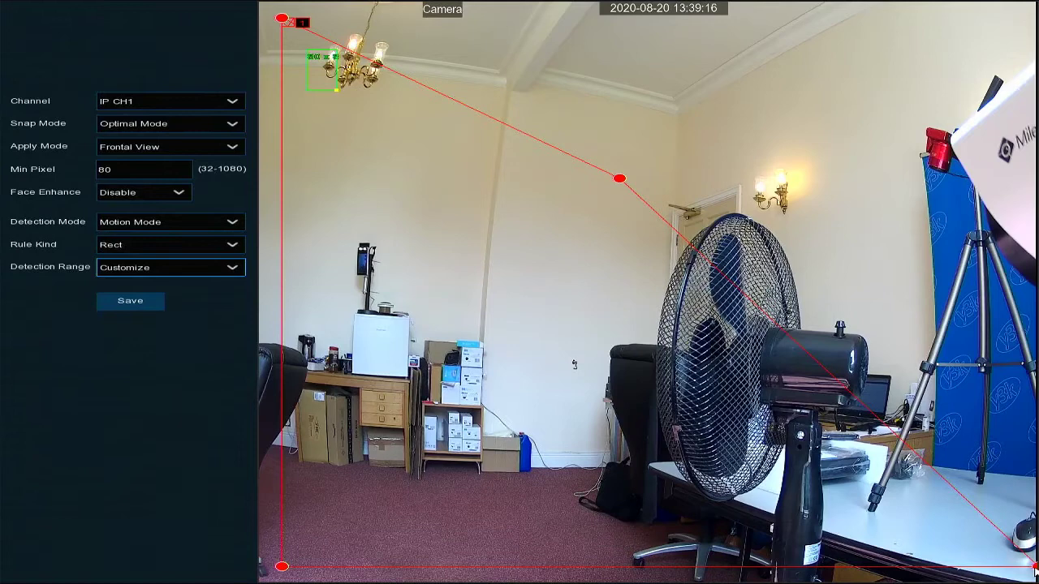
{"action": "left_click_drag", "start_coordinate": [1034, 567], "coordinate": [615, 545]}
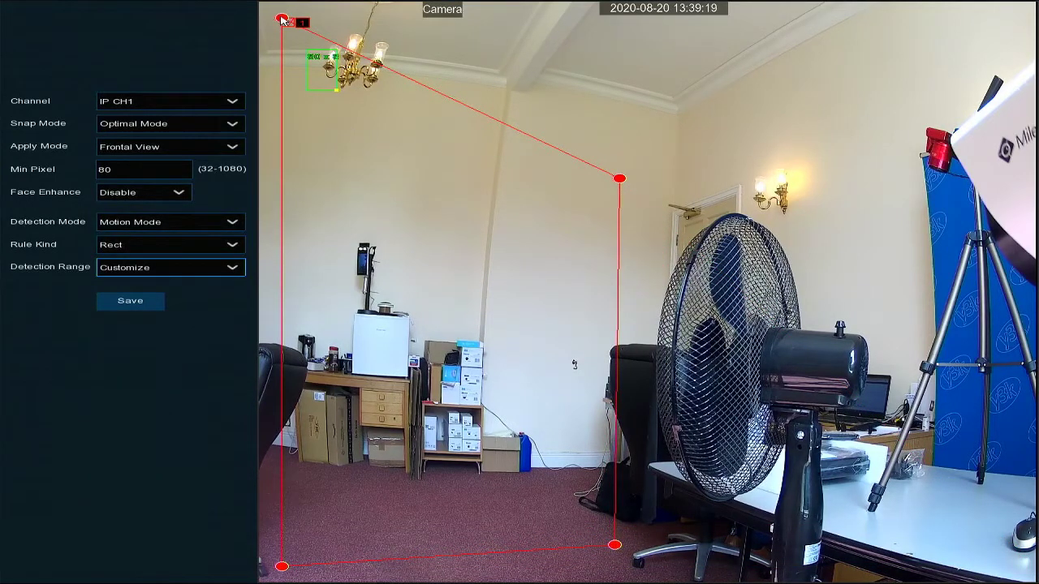
{"action": "left_click_drag", "start_coordinate": [281, 18], "coordinate": [294, 182]}
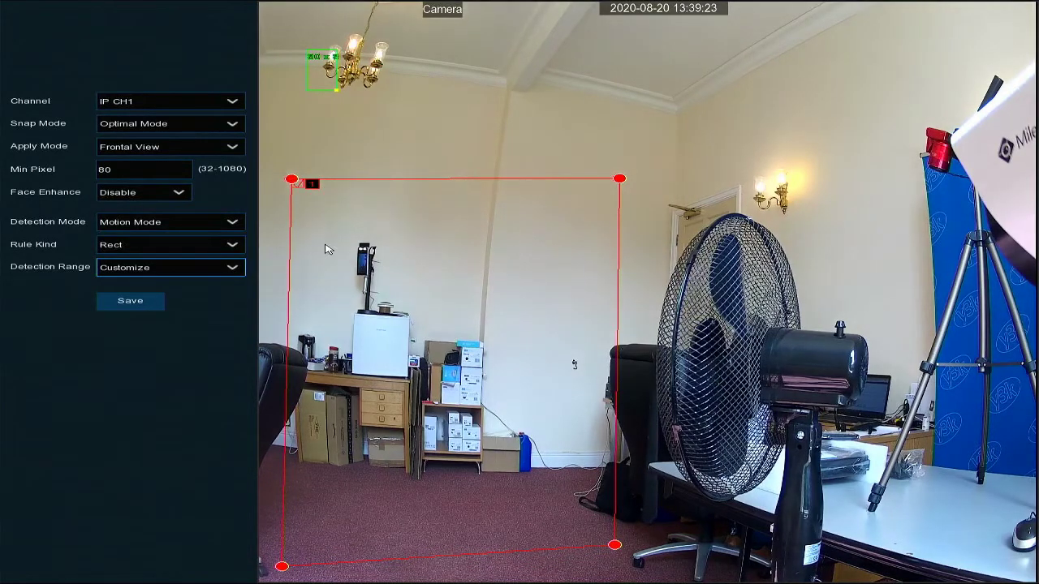
{"action": "left_click", "coordinate": [125, 302]}
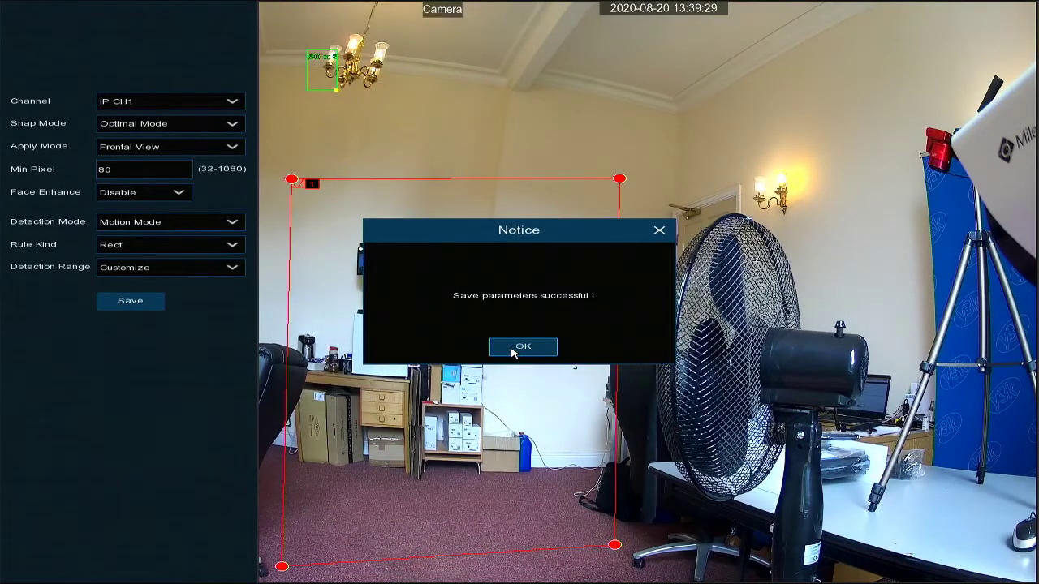
{"action": "left_click", "coordinate": [514, 347]}
{"action": "right_click", "coordinate": [434, 343]}
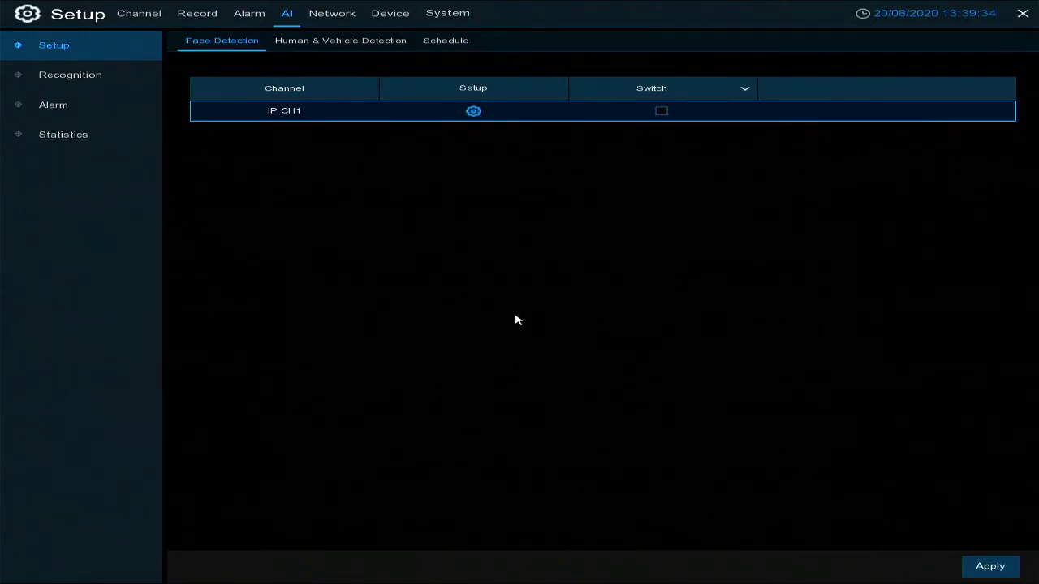
- Enable face detection for IP CH1 and apply the change
{"action": "left_click", "coordinate": [663, 112]}
{"action": "left_click", "coordinate": [1004, 573]}
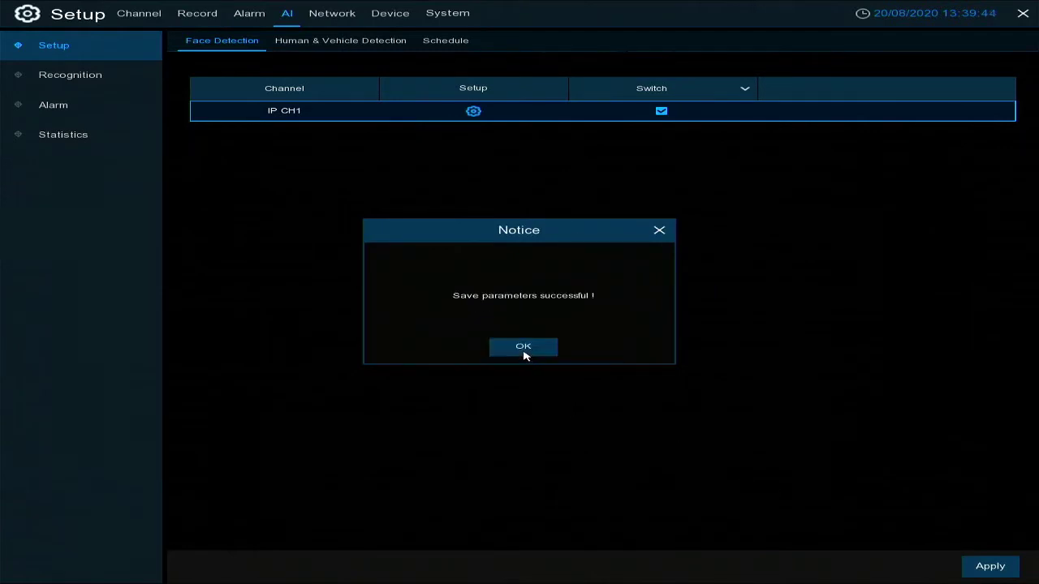
{"action": "left_click", "coordinate": [524, 348]}
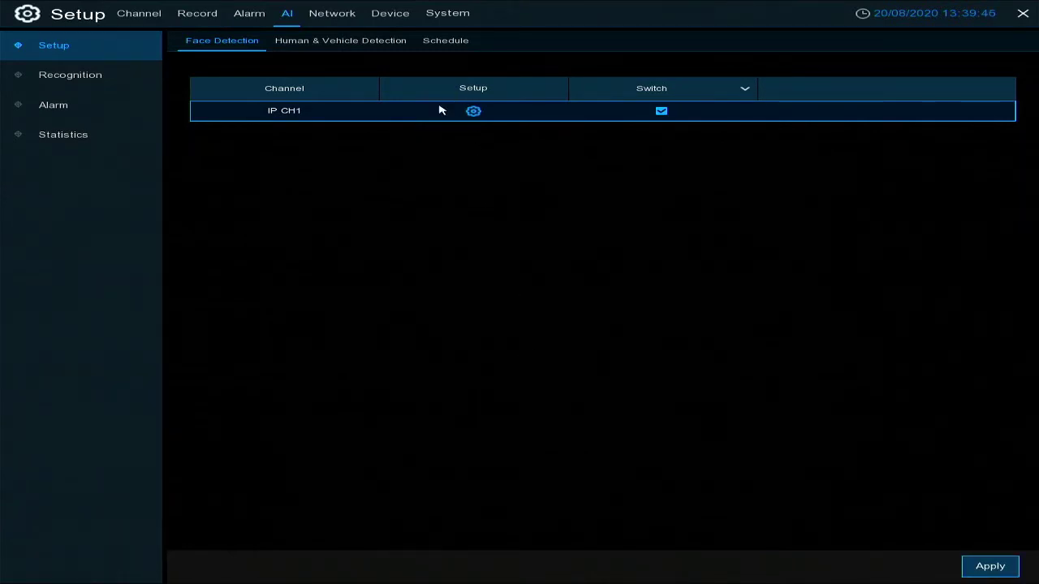
- Schedule face detection on IP CH1 for all 24 hours of every day from Sunday to Saturday
{"action": "left_click", "coordinate": [447, 43]}
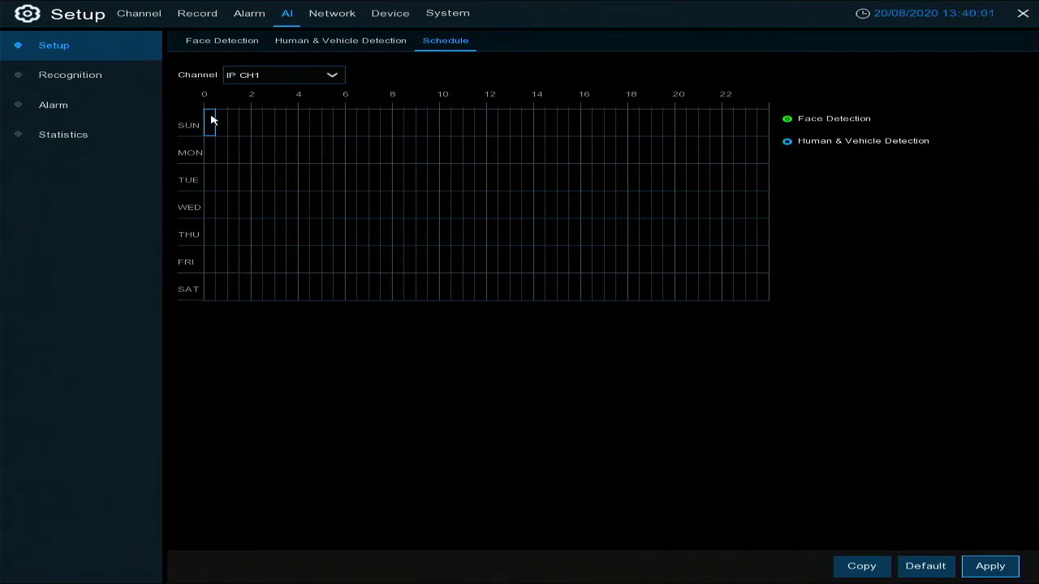
{"action": "left_click_drag", "start_coordinate": [211, 120], "coordinate": [771, 302]}
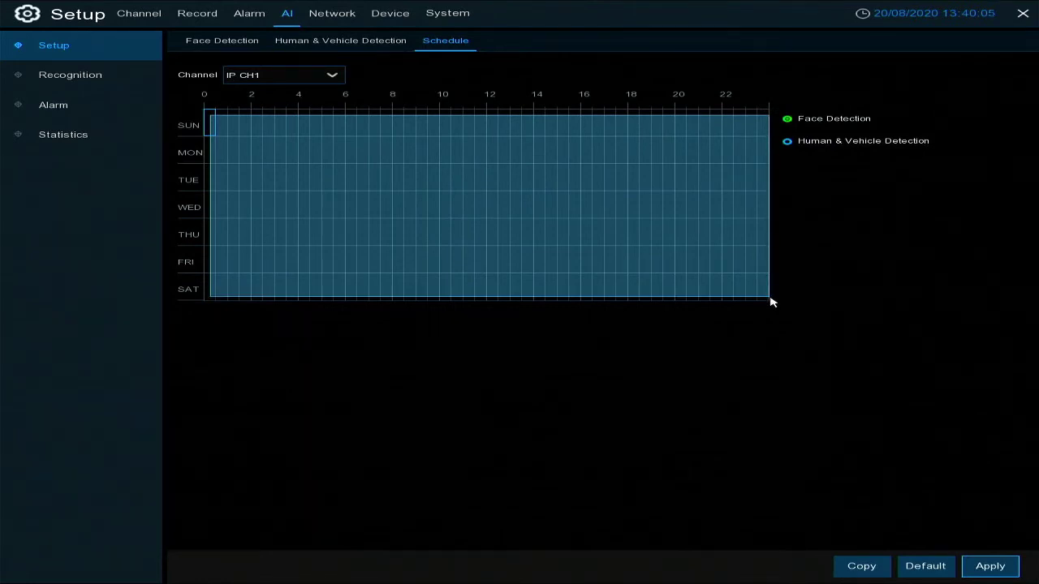
{"action": "left_click_drag", "start_coordinate": [771, 302], "coordinate": [760, 293]}
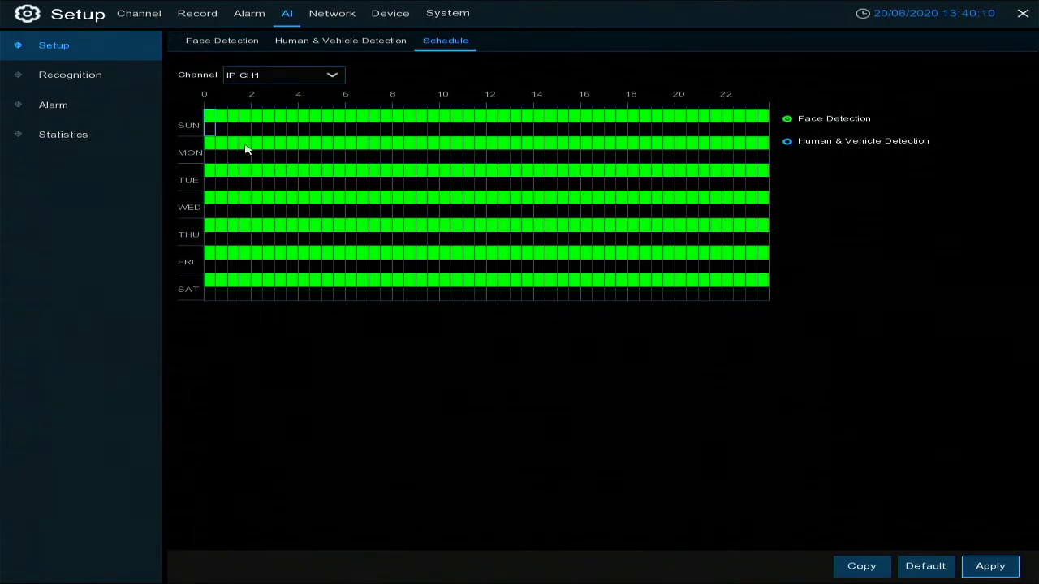
{"action": "mouse_move", "coordinate": [208, 116]}
{"action": "left_mouse_down"}
{"action": "mouse_move", "coordinate": [231, 117]}
{"action": "mouse_move", "coordinate": [215, 119]}
{"action": "left_mouse_up"}
- Clear face detection from 10:00 to 11:30 on all seven days, then save the schedule and return to the live view
{"action": "left_click_drag", "start_coordinate": [446, 116], "coordinate": [469, 298]}
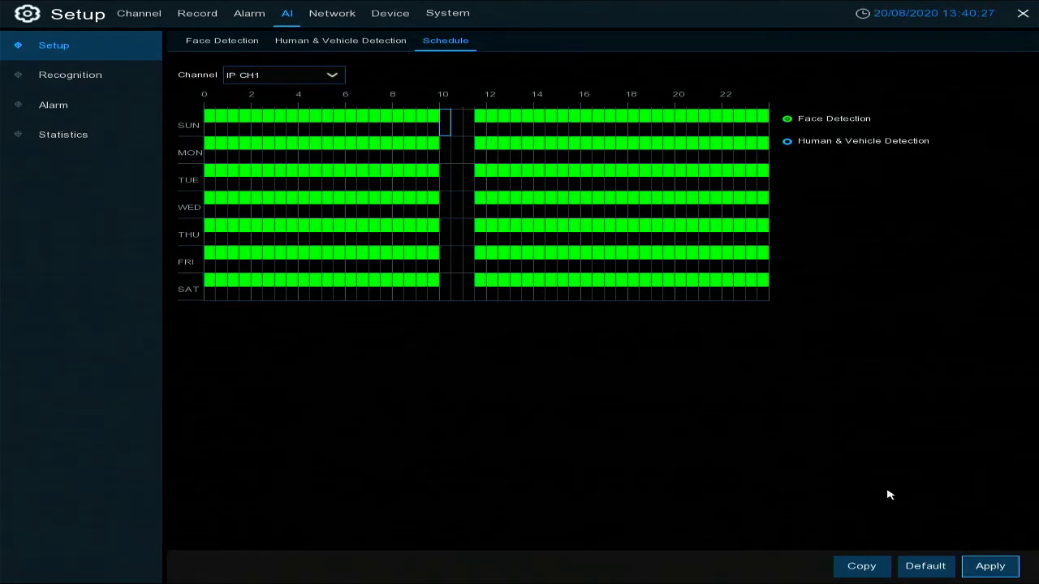
{"action": "left_click", "coordinate": [981, 568]}
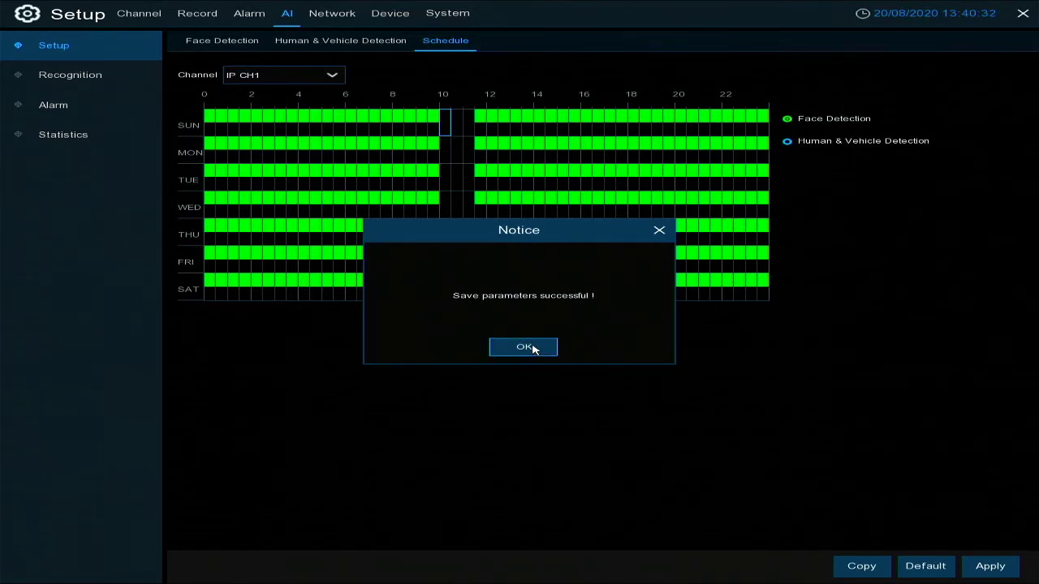
{"action": "left_click", "coordinate": [533, 349]}
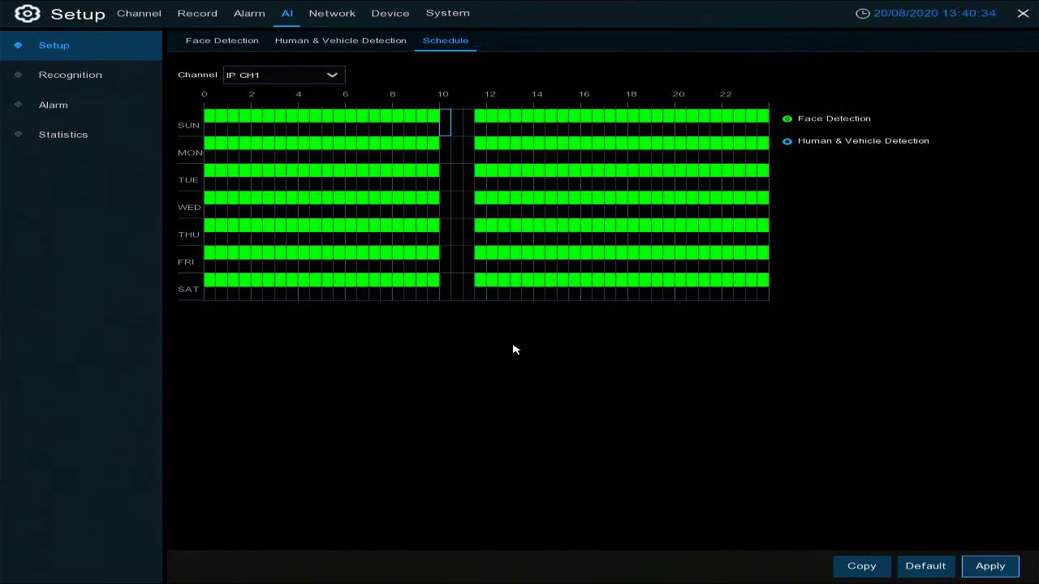
{"action": "right_click", "coordinate": [513, 349]}
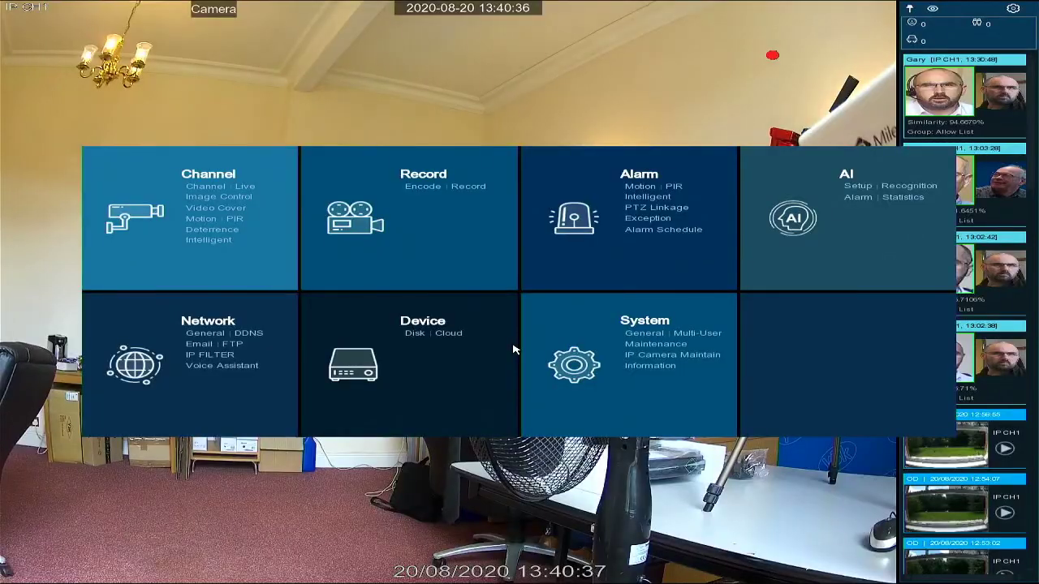
{"action": "right_click", "coordinate": [522, 223]}
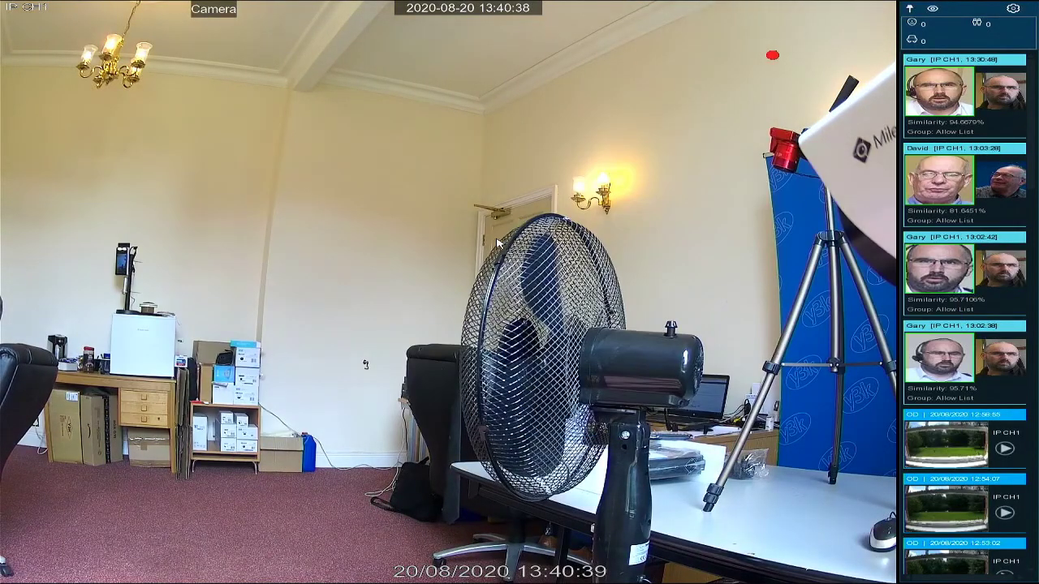